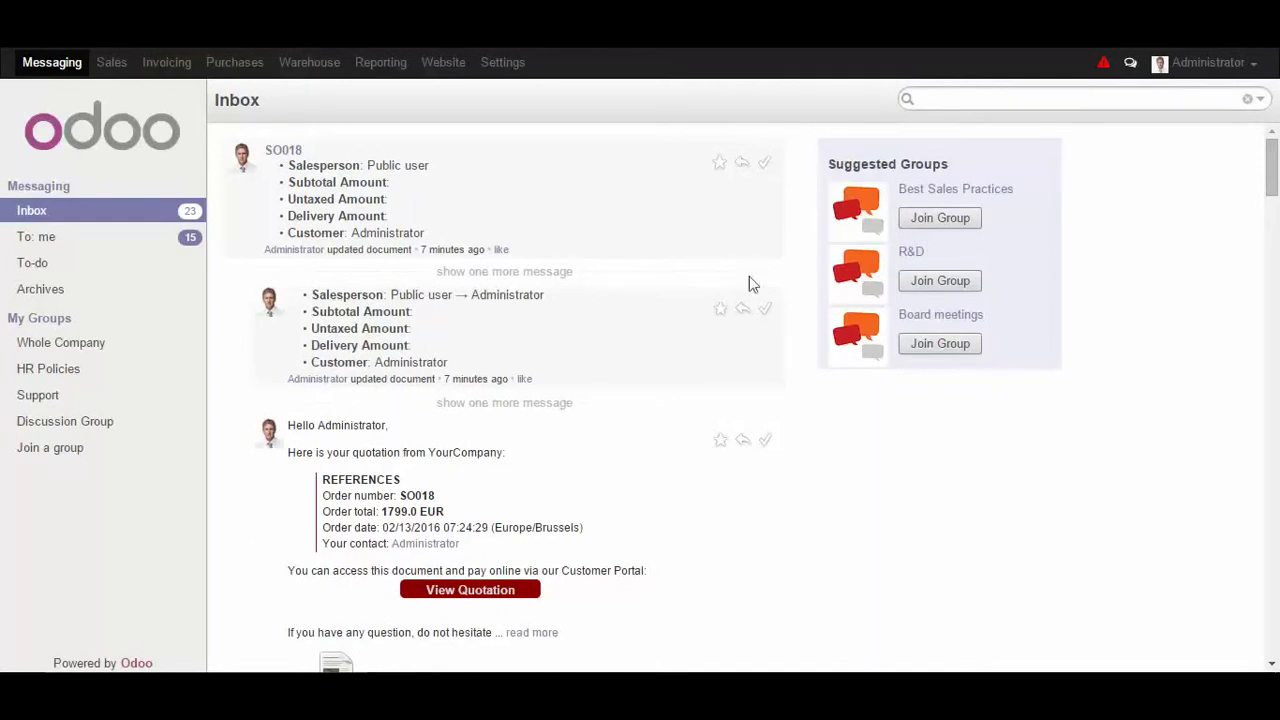
Search the local modules for 'onepage' and install Website Onepage Checkout
{"action": "left_click", "coordinate": [508, 62]}
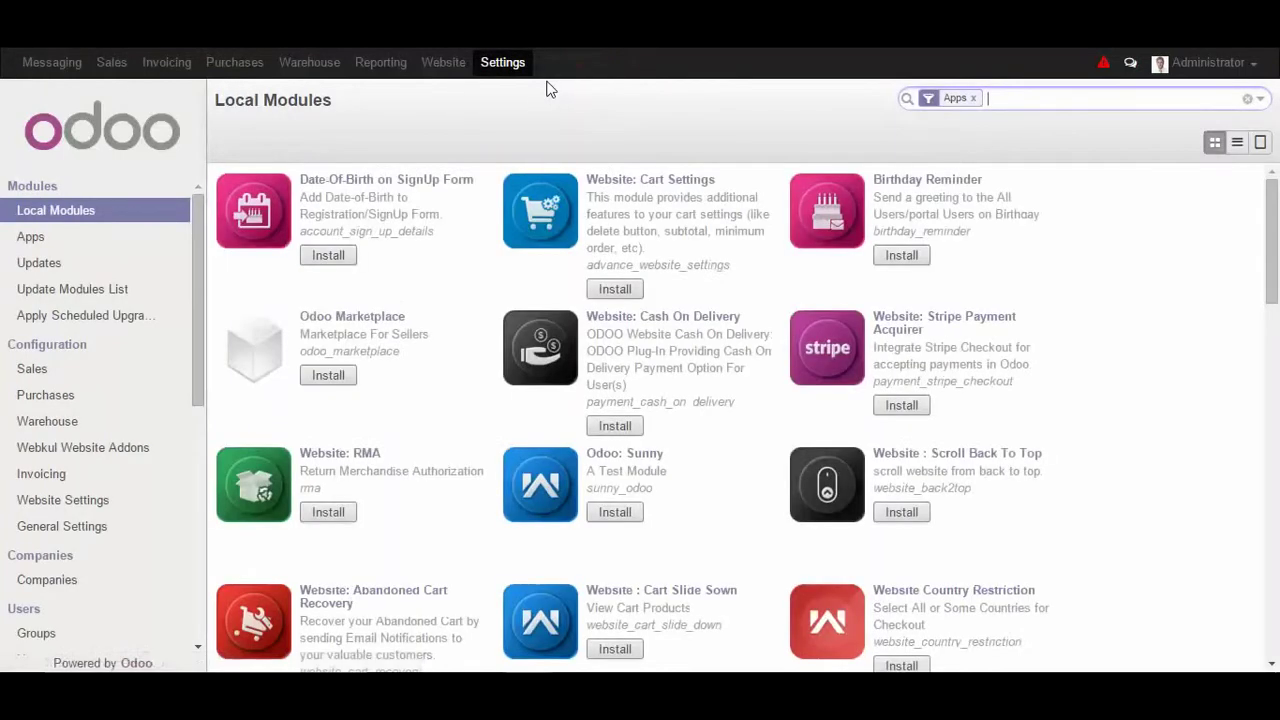
{"action": "type", "text": "on"}
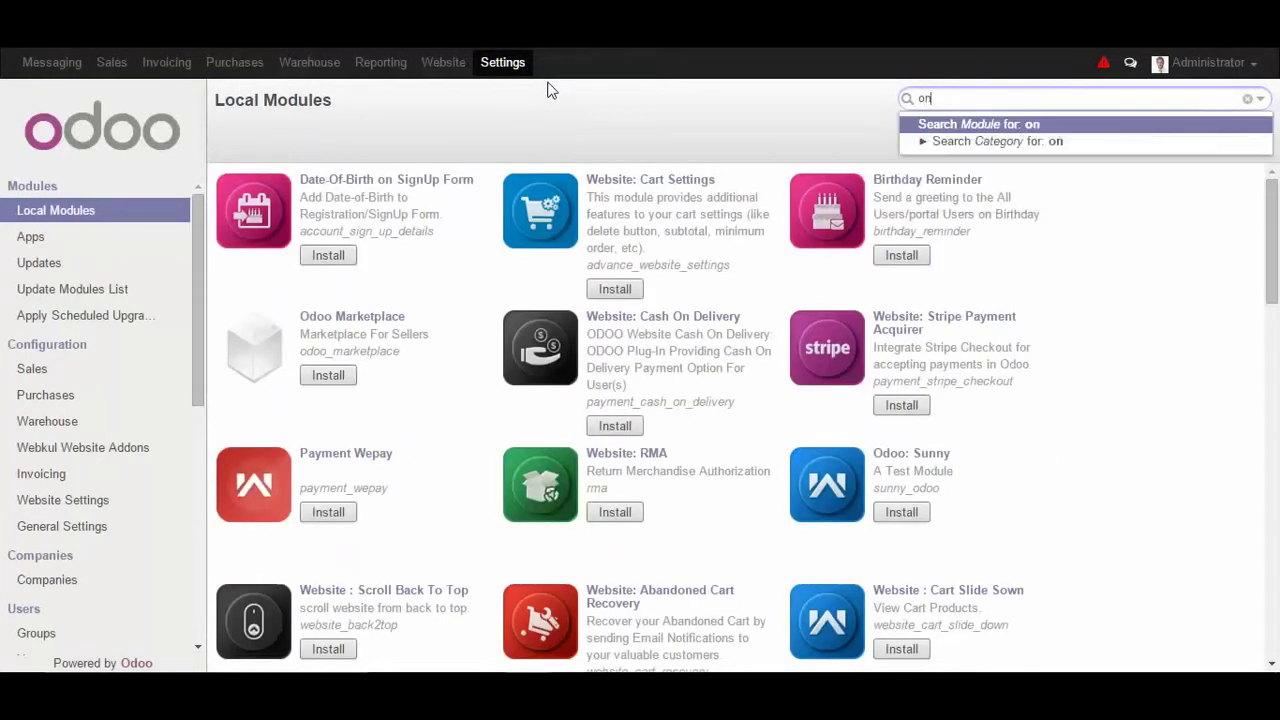
{"action": "type", "text": "epage"}
{"action": "key", "text": "Return"}
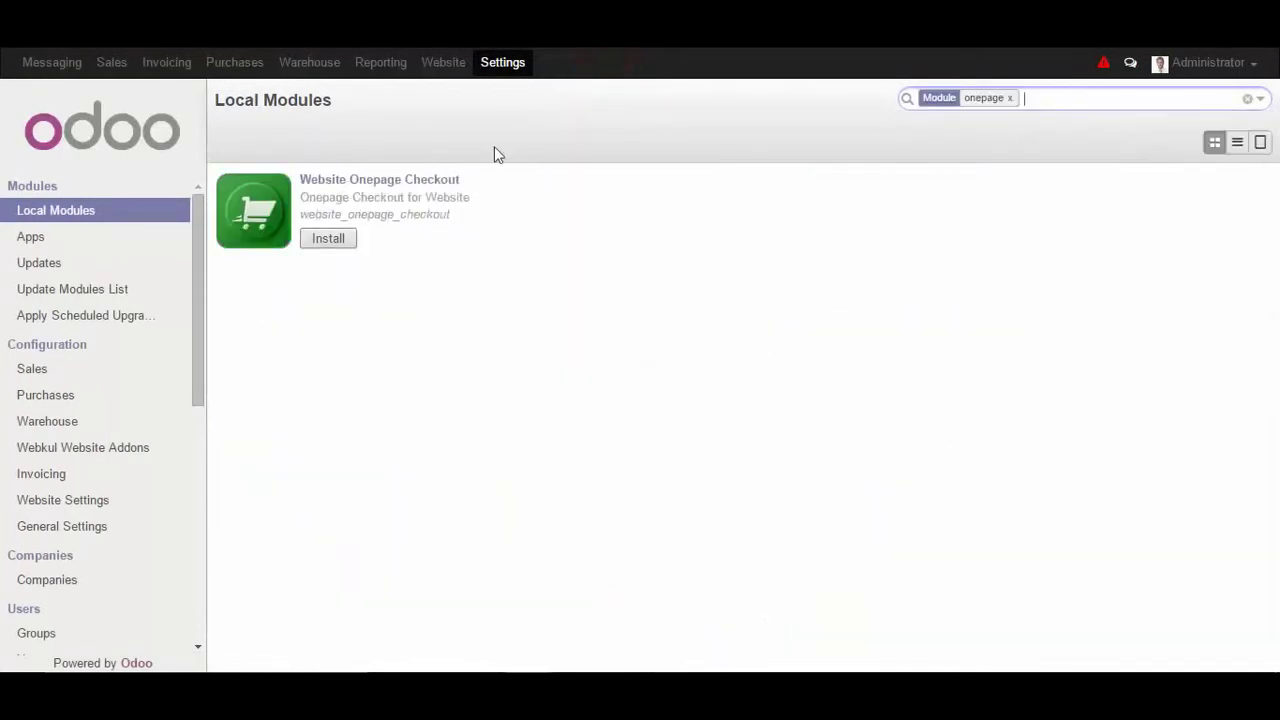
{"action": "left_click", "coordinate": [329, 242]}
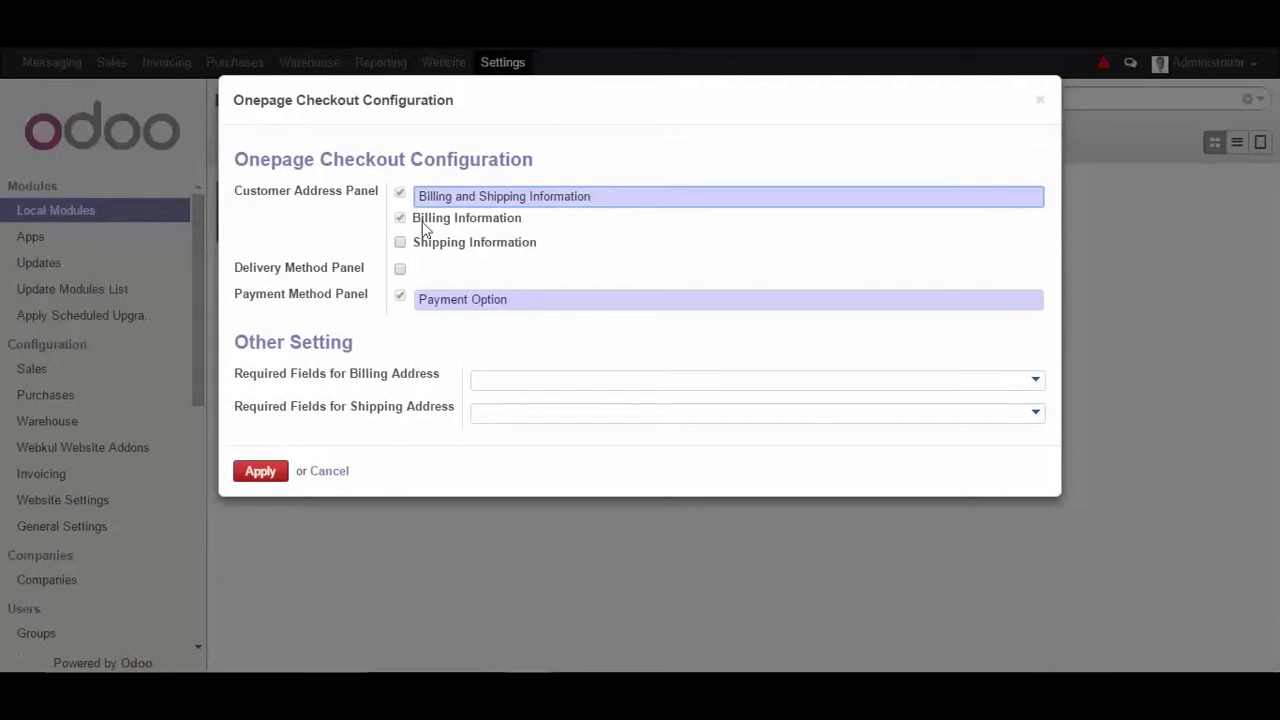
Enable Shipping Information and the Delivery Method Panel, then select the delivery and payment panel titles
{"action": "left_click", "coordinate": [400, 241]}
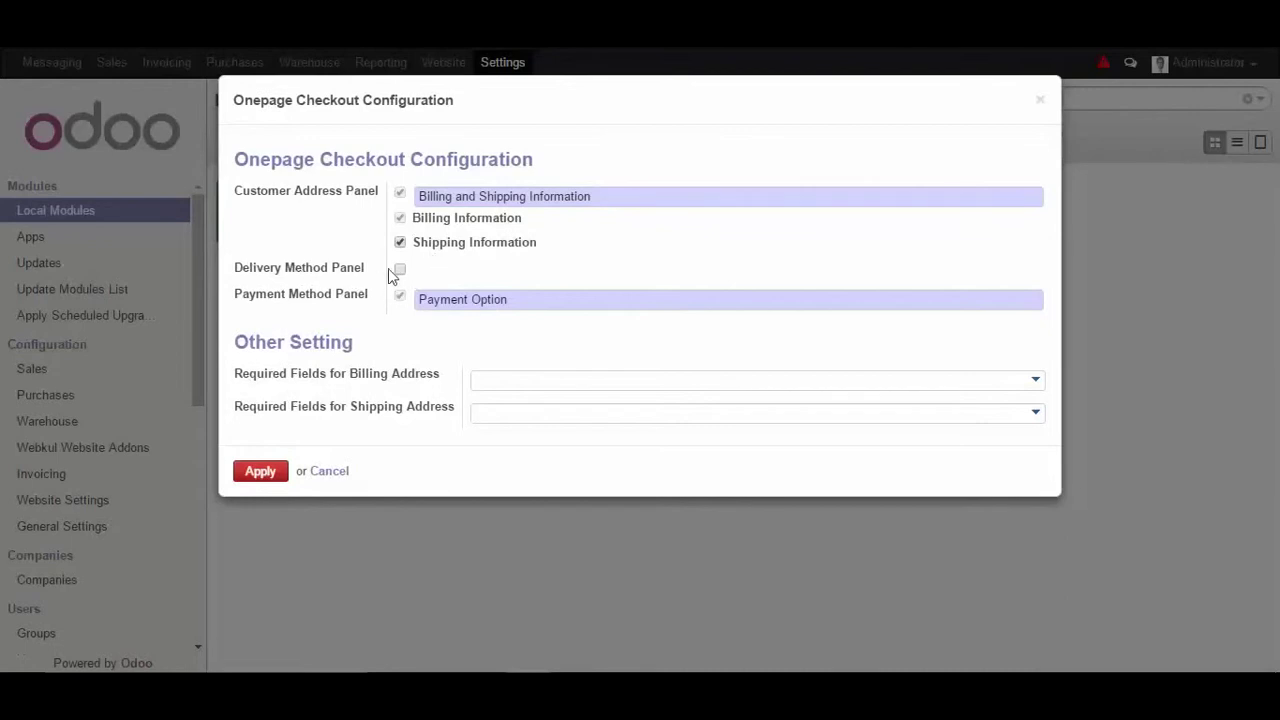
{"action": "left_click", "coordinate": [400, 270]}
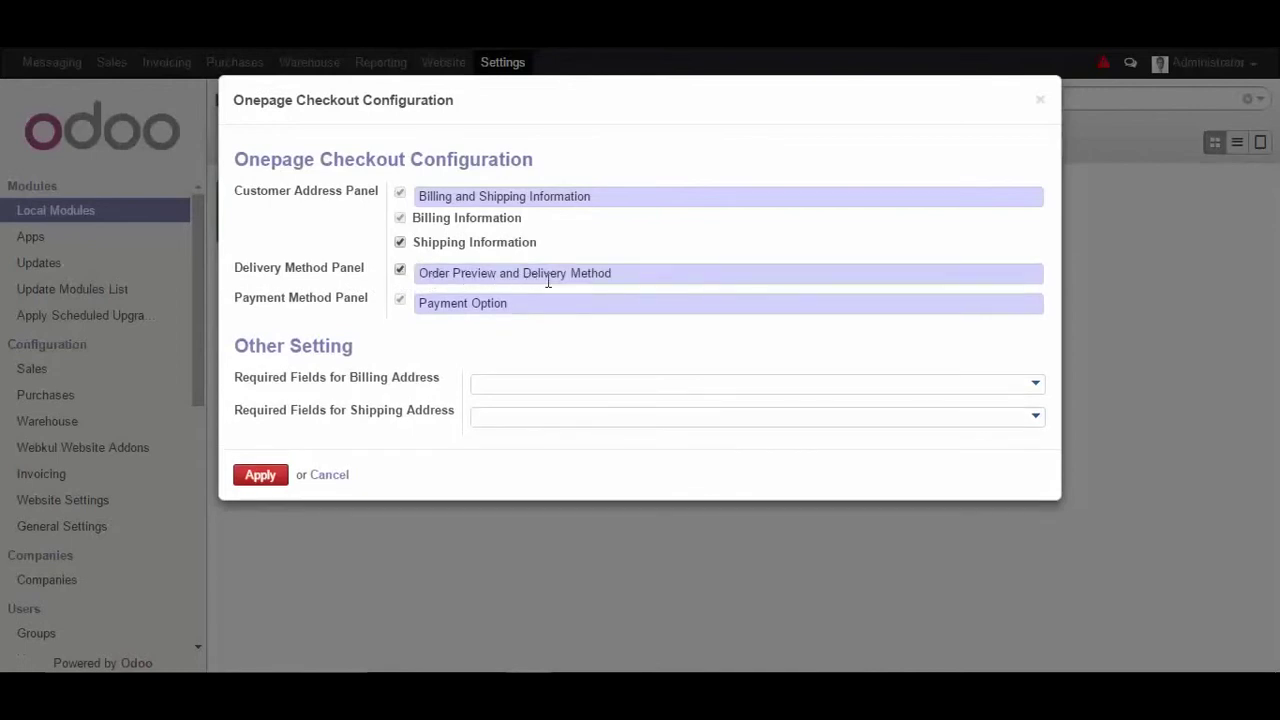
{"action": "double_click", "coordinate": [639, 278]}
{"action": "left_click", "coordinate": [639, 278]}
{"action": "triple_click", "coordinate": [515, 310]}
Add Phone and Zip / Postal Code to the billing required fields
{"action": "left_click", "coordinate": [515, 310]}
{"action": "left_click", "coordinate": [545, 345]}
{"action": "left_click", "coordinate": [1036, 390]}
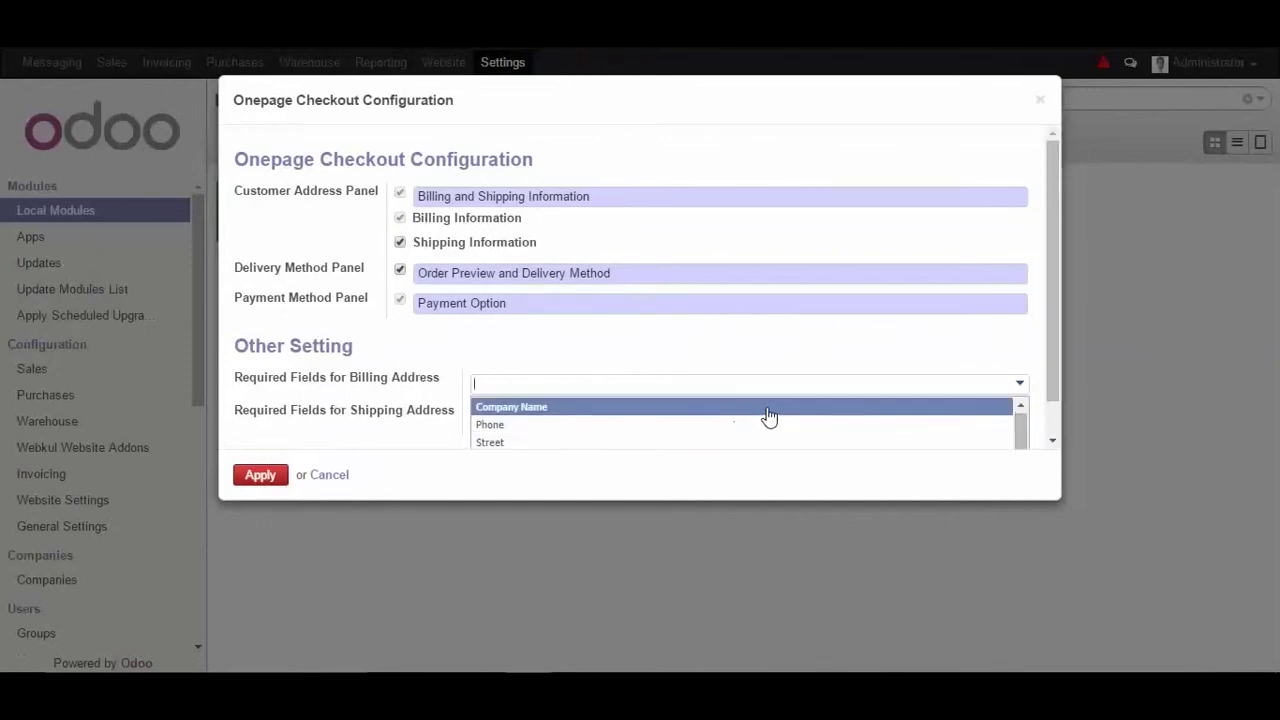
{"action": "scroll", "coordinate": [1037, 403], "scroll_direction": "down", "scroll_amount": 1}
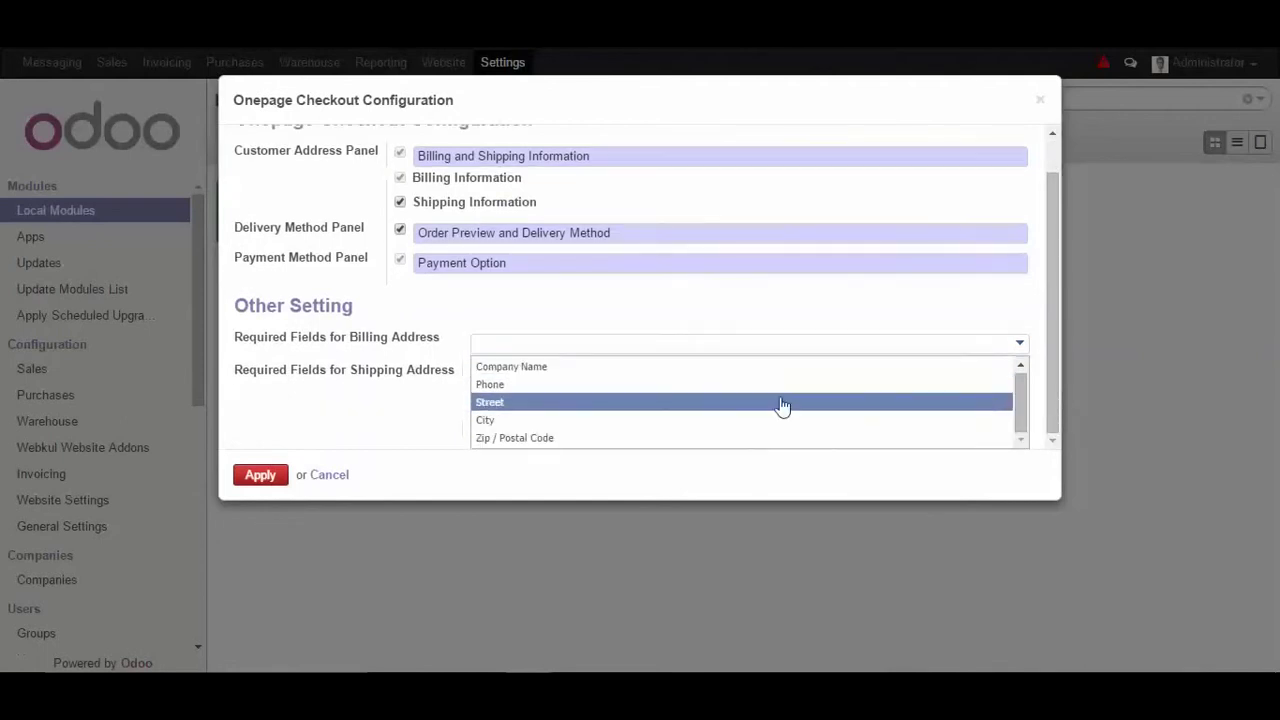
{"action": "left_click", "coordinate": [695, 390]}
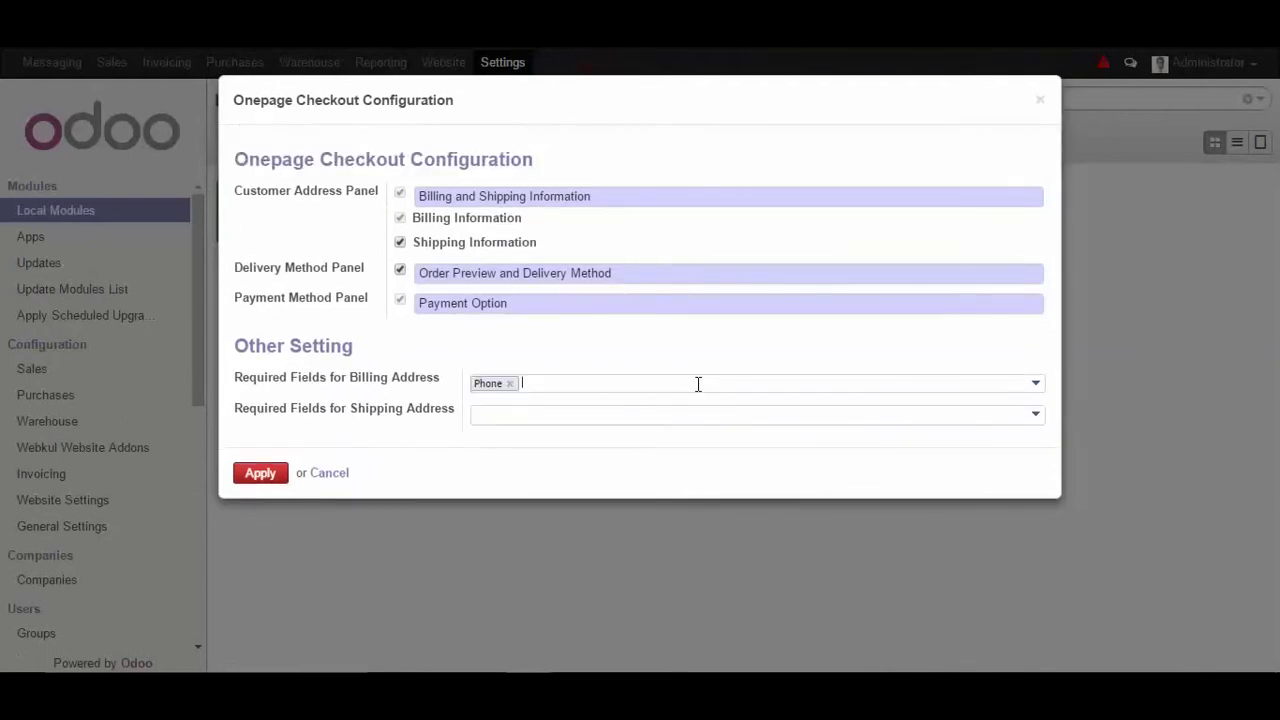
{"action": "left_click", "coordinate": [1038, 387]}
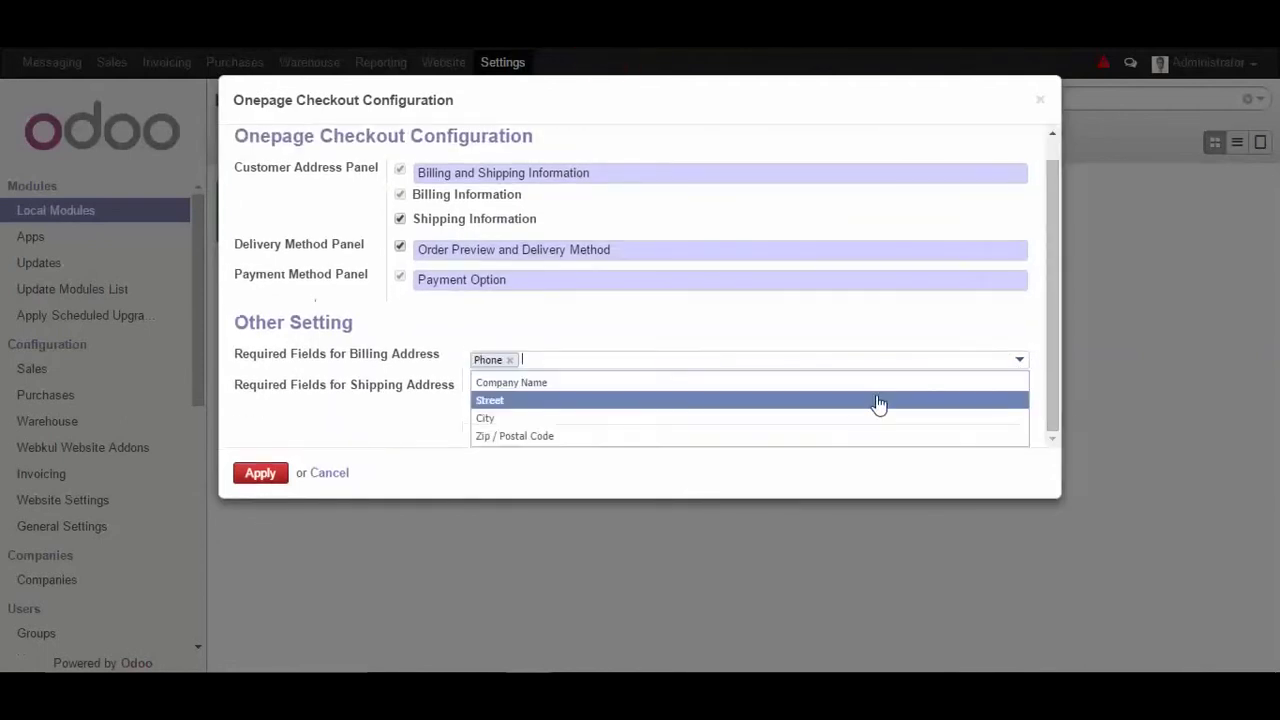
{"action": "left_click", "coordinate": [826, 438]}
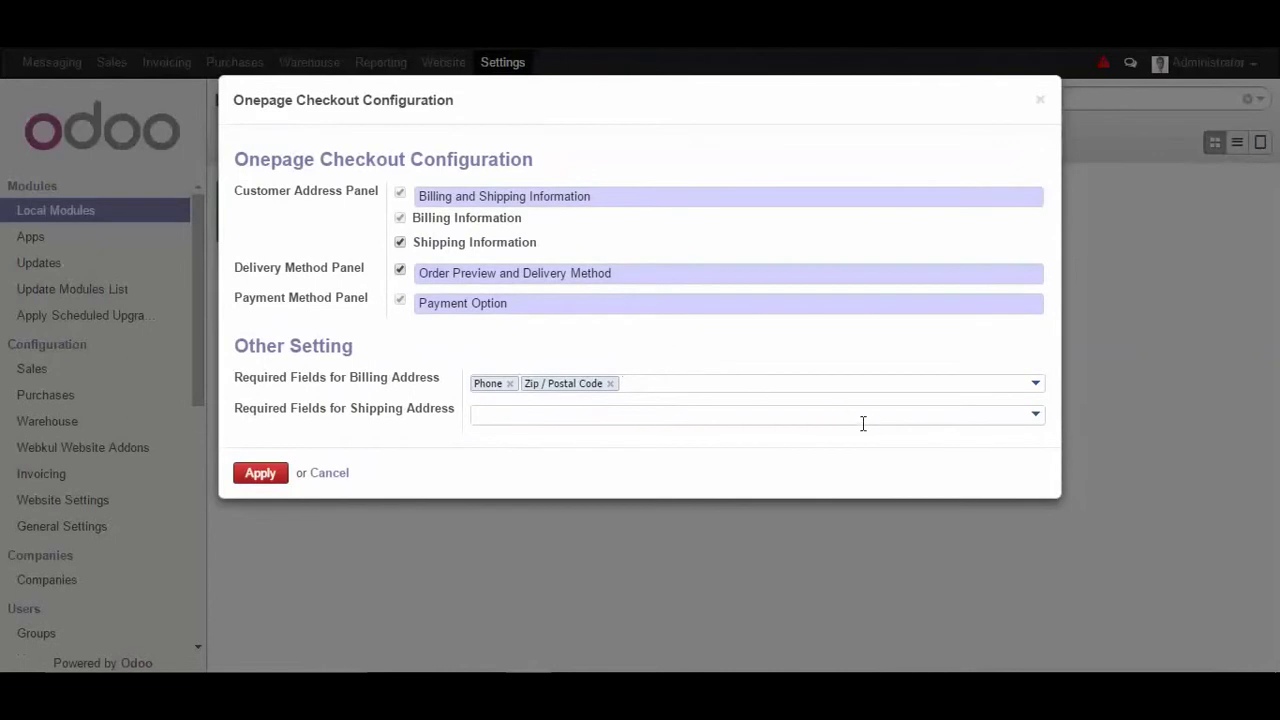
Require Phone and Zip / Postal Code for shipping, drop Phone from billing, and apply
{"action": "left_click", "coordinate": [1041, 424]}
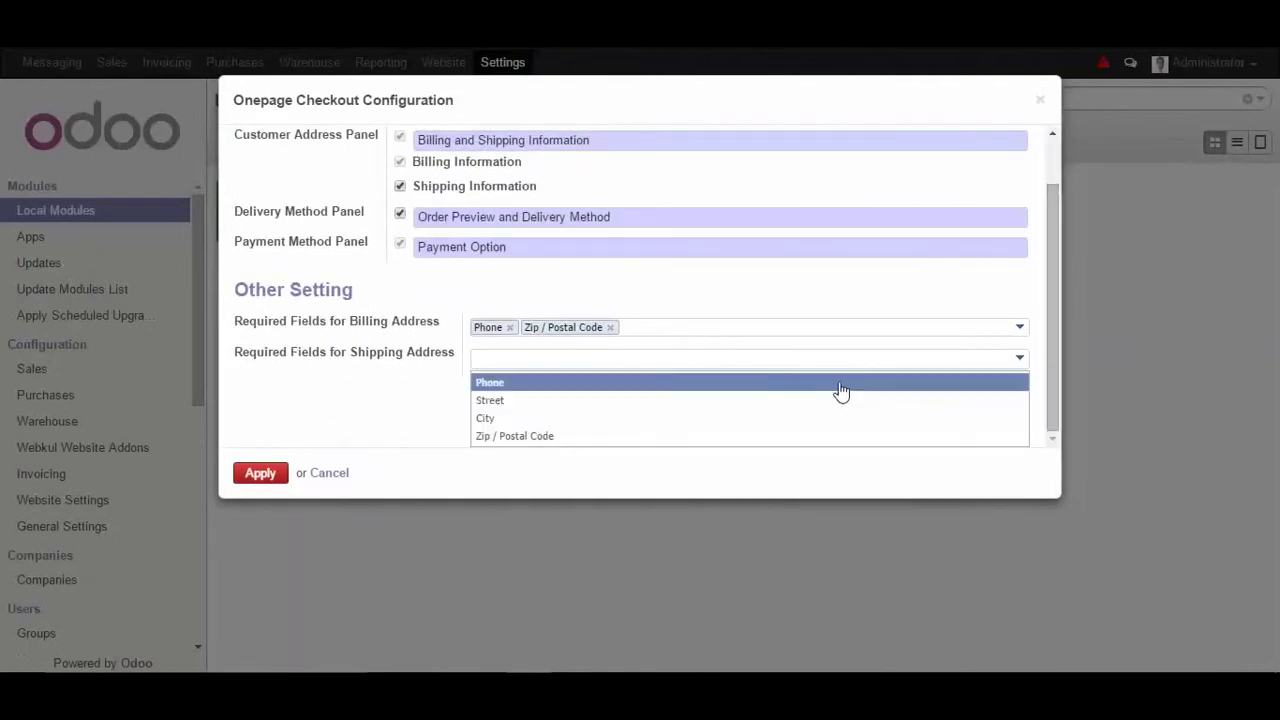
{"action": "left_click", "coordinate": [841, 378]}
{"action": "left_click", "coordinate": [1040, 421]}
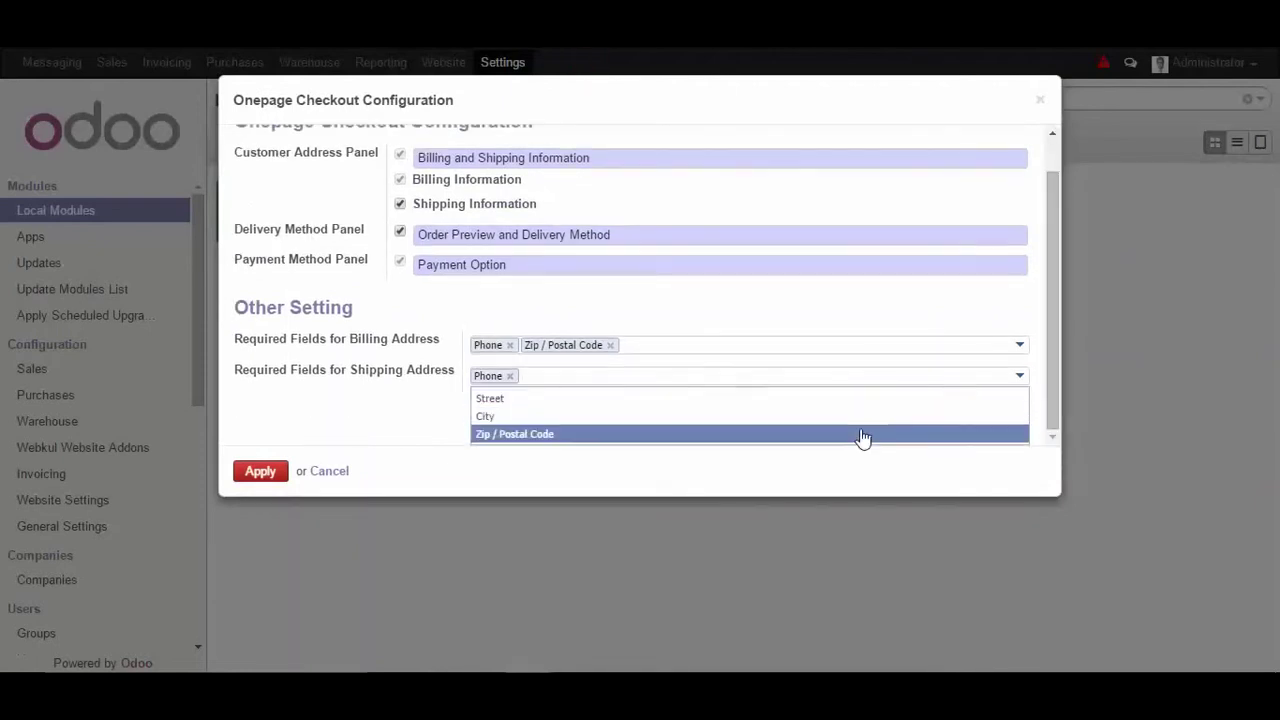
{"action": "left_click", "coordinate": [862, 434]}
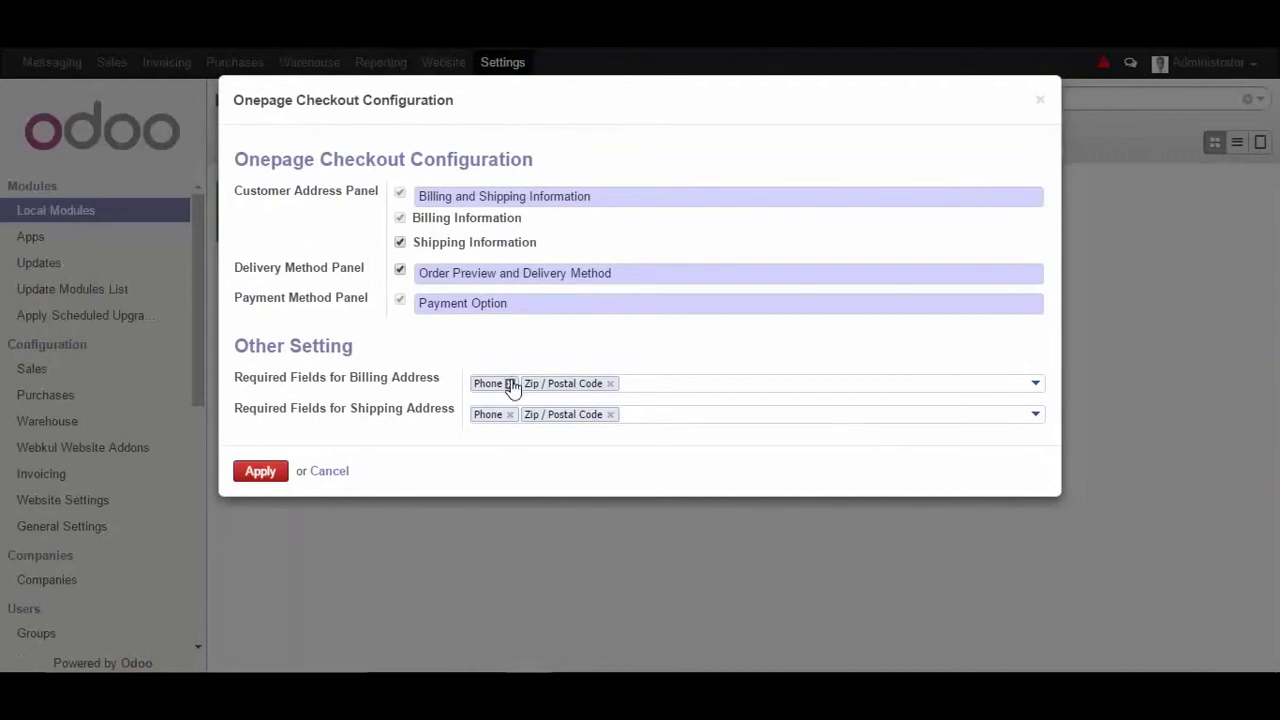
{"action": "left_click", "coordinate": [509, 383]}
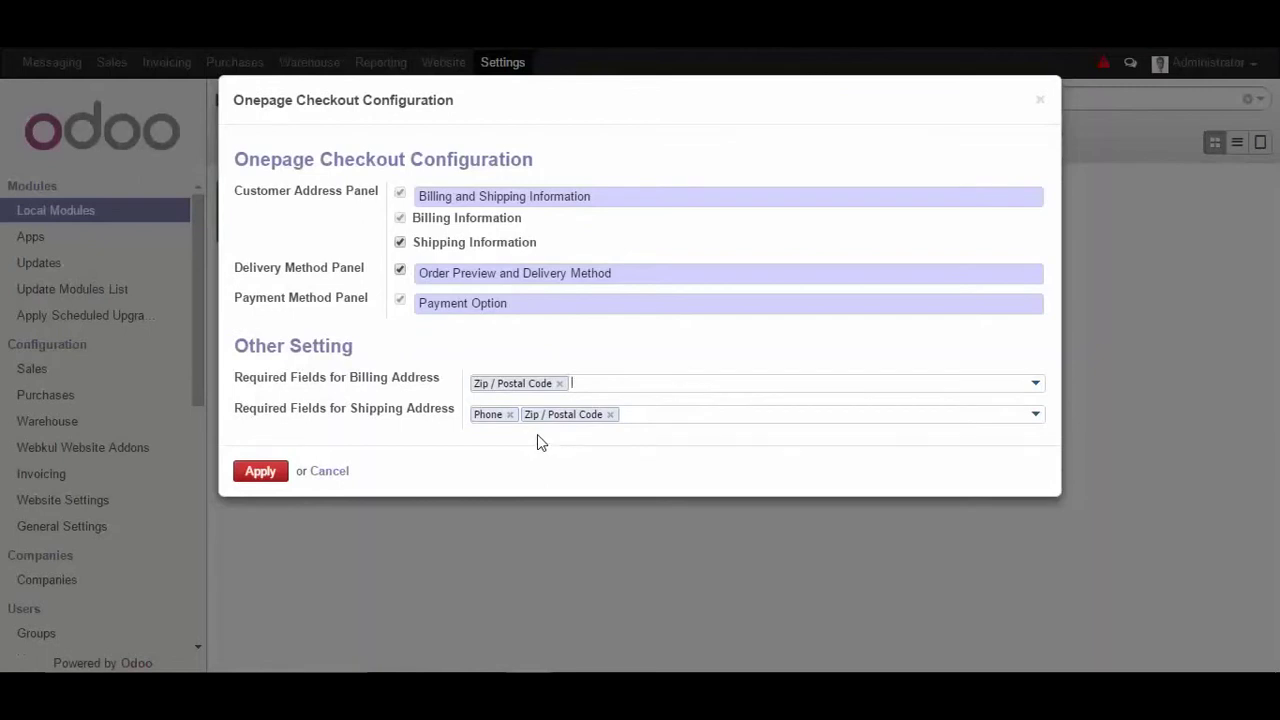
{"action": "left_click", "coordinate": [262, 472]}
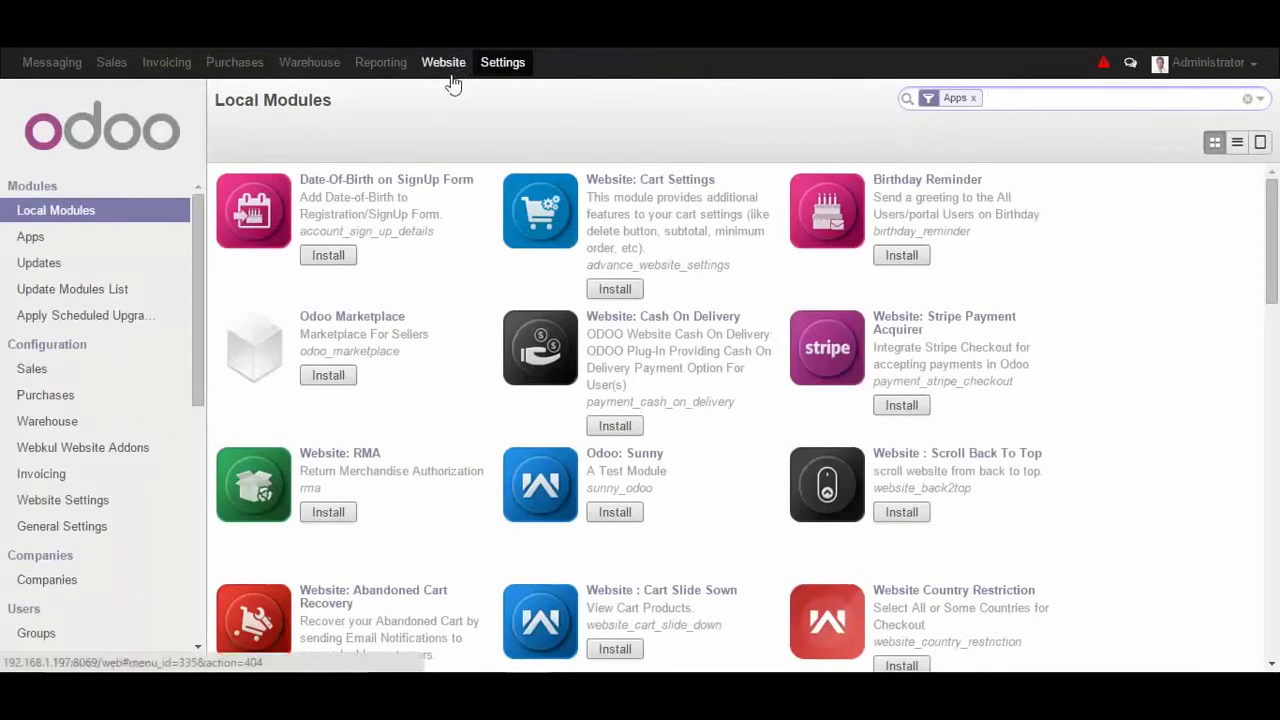
Go to the website Shop and open the iMac product page
{"action": "left_click", "coordinate": [447, 68]}
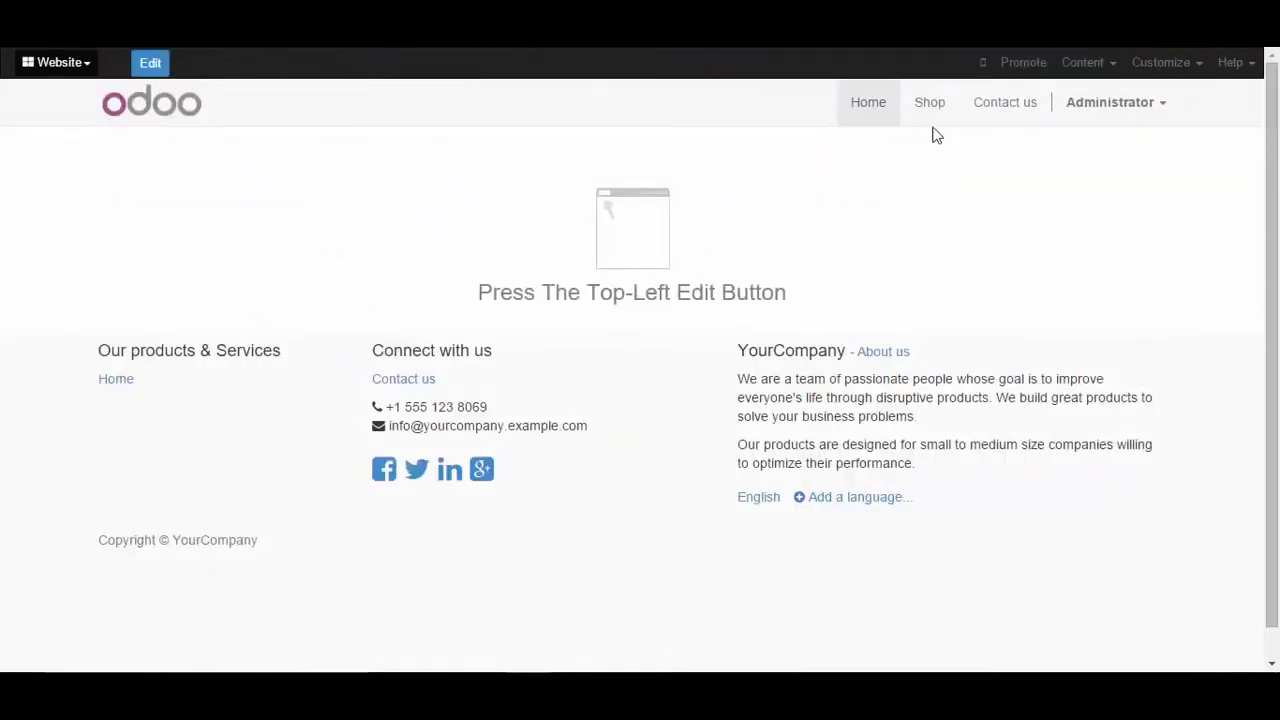
{"action": "left_click", "coordinate": [930, 120]}
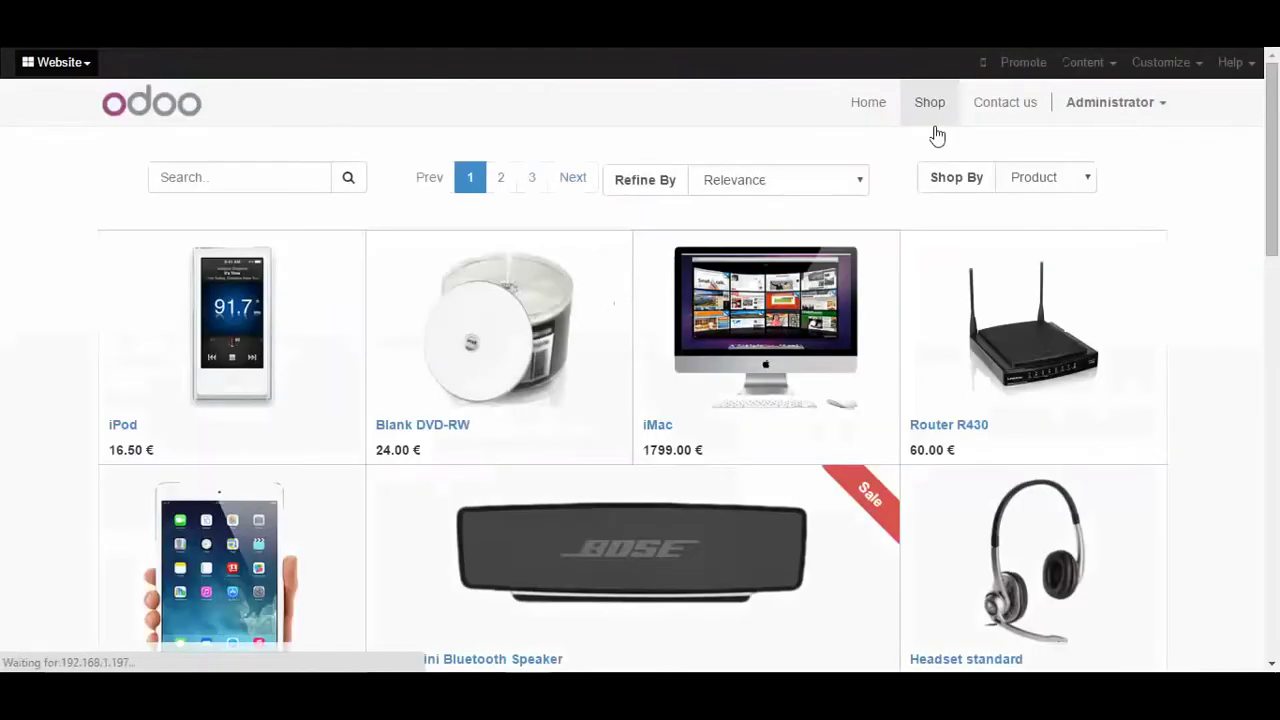
{"action": "left_click", "coordinate": [787, 339]}
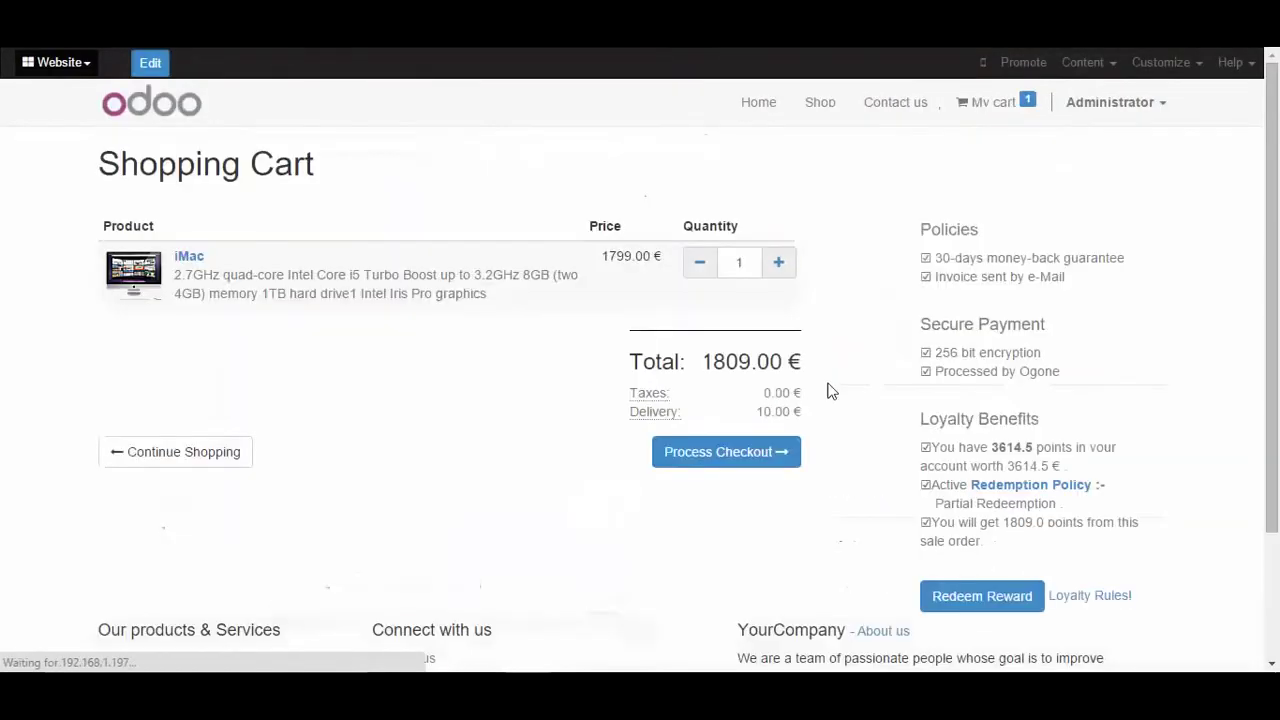
Proceed from the cart to checkout and review the billing address form
{"action": "left_click", "coordinate": [737, 461]}
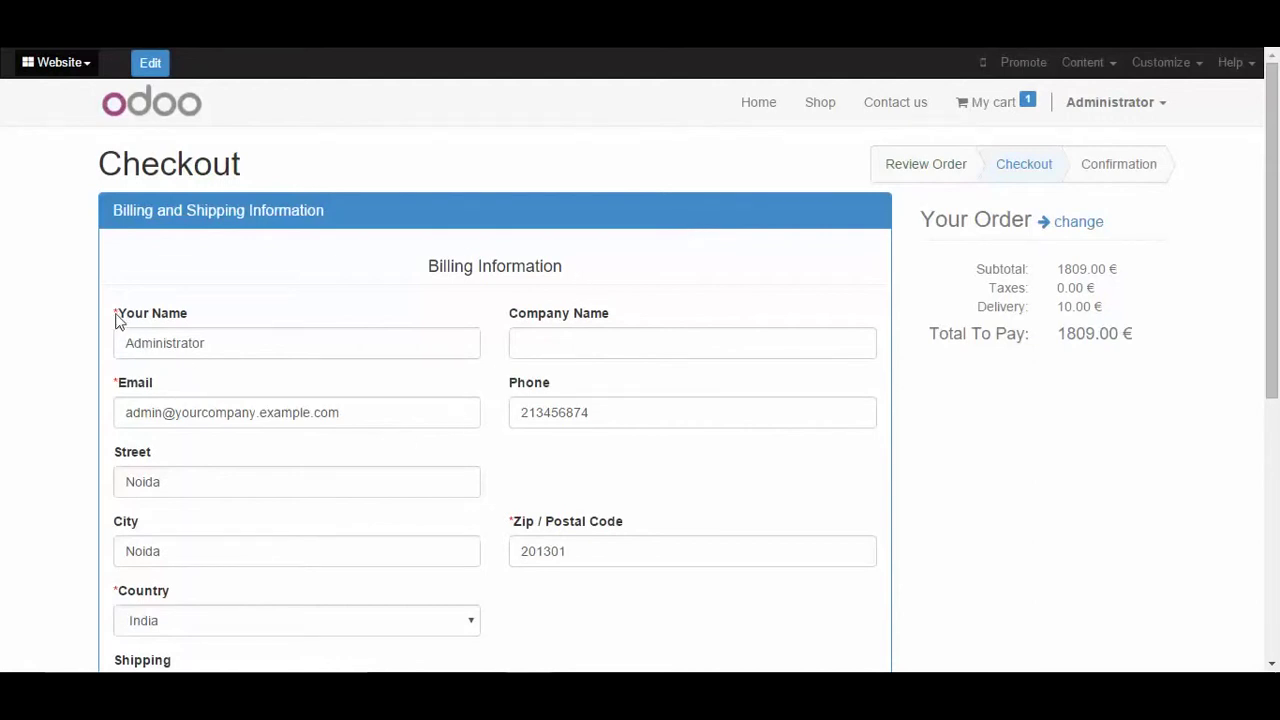
{"action": "scroll", "coordinate": [133, 402], "scroll_direction": "down", "scroll_amount": 3}
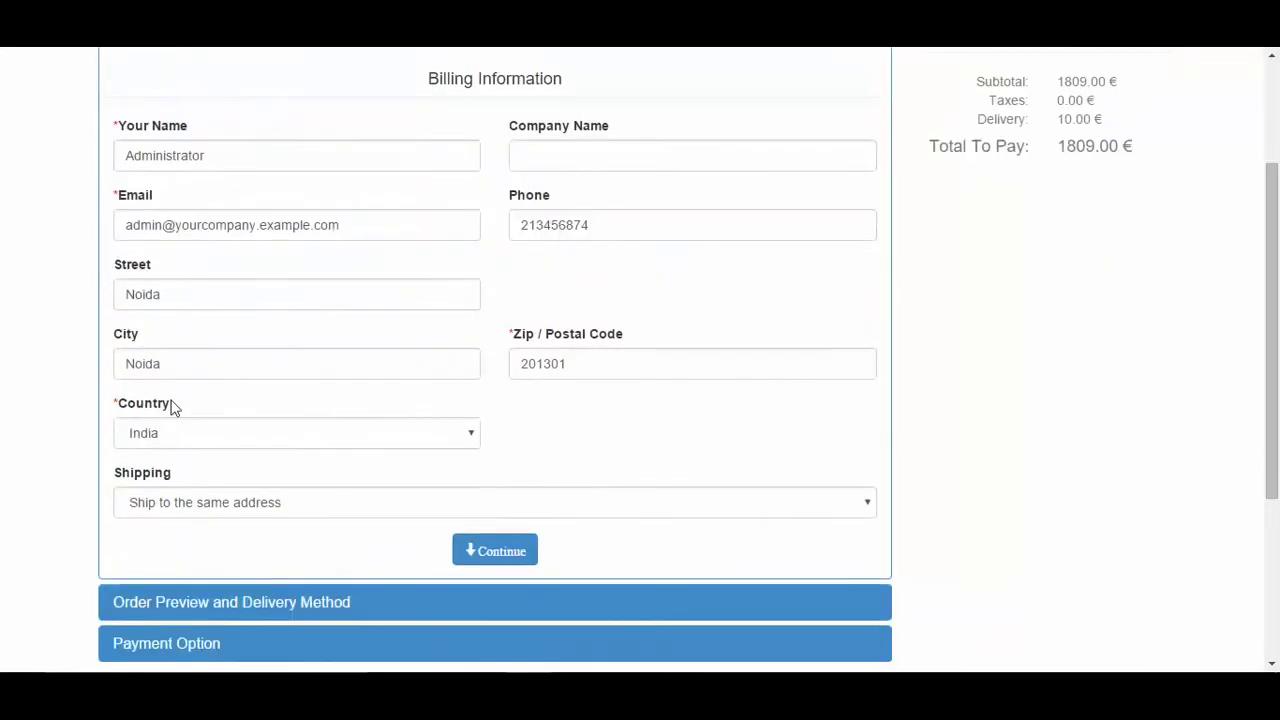
{"action": "scroll", "coordinate": [489, 300], "scroll_direction": "up", "scroll_amount": 1}
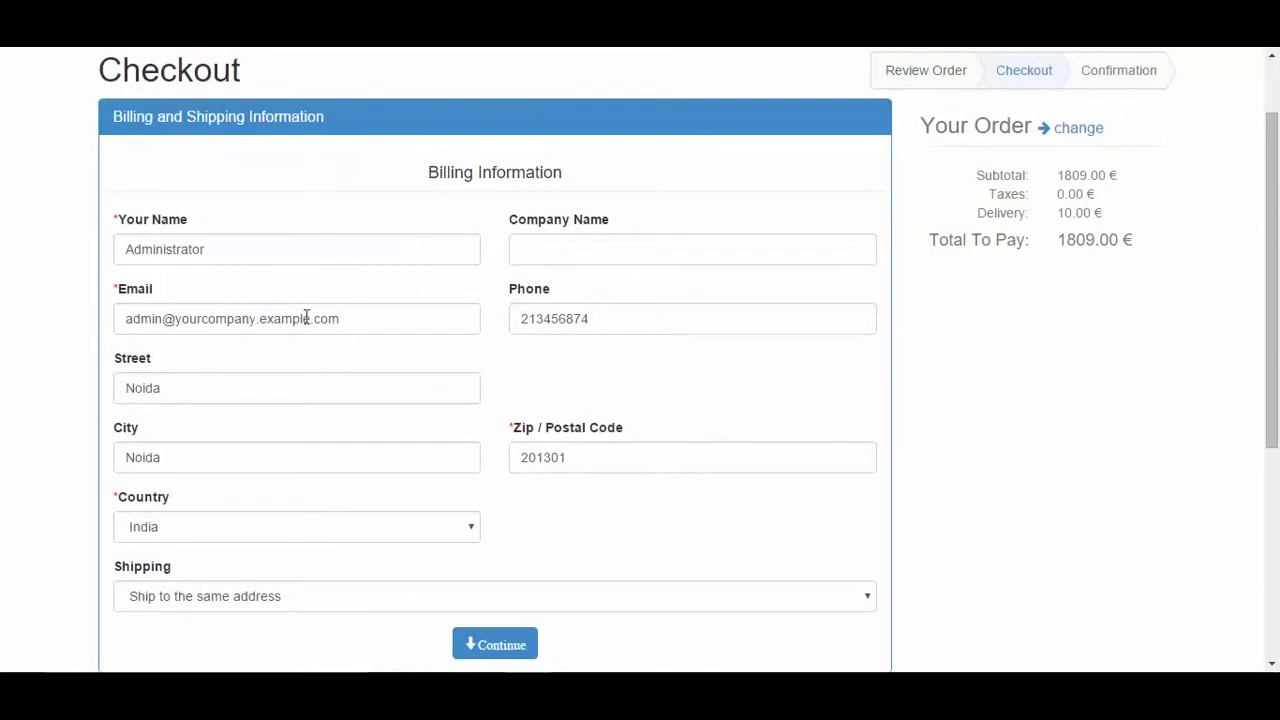
{"action": "scroll", "coordinate": [330, 360], "scroll_direction": "down", "scroll_amount": 1}
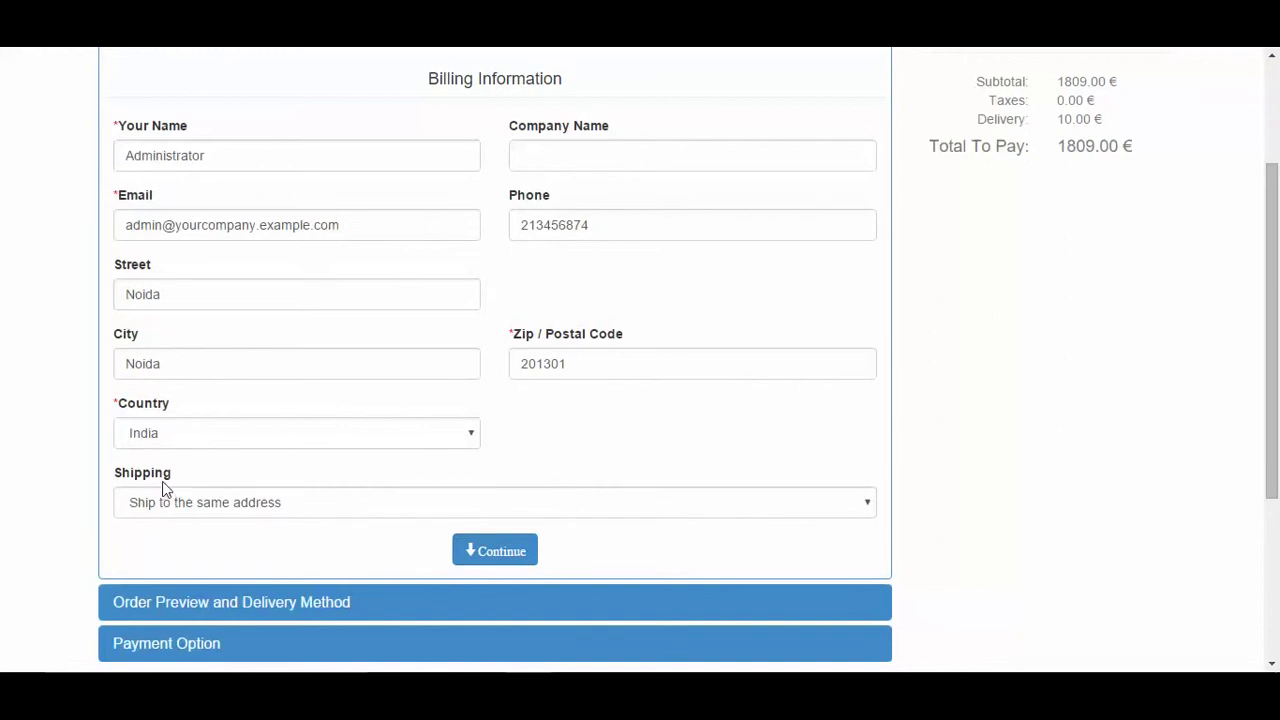
Try a new shipping address, revert to shipping to the billing address, and confirm
{"action": "left_click", "coordinate": [258, 506]}
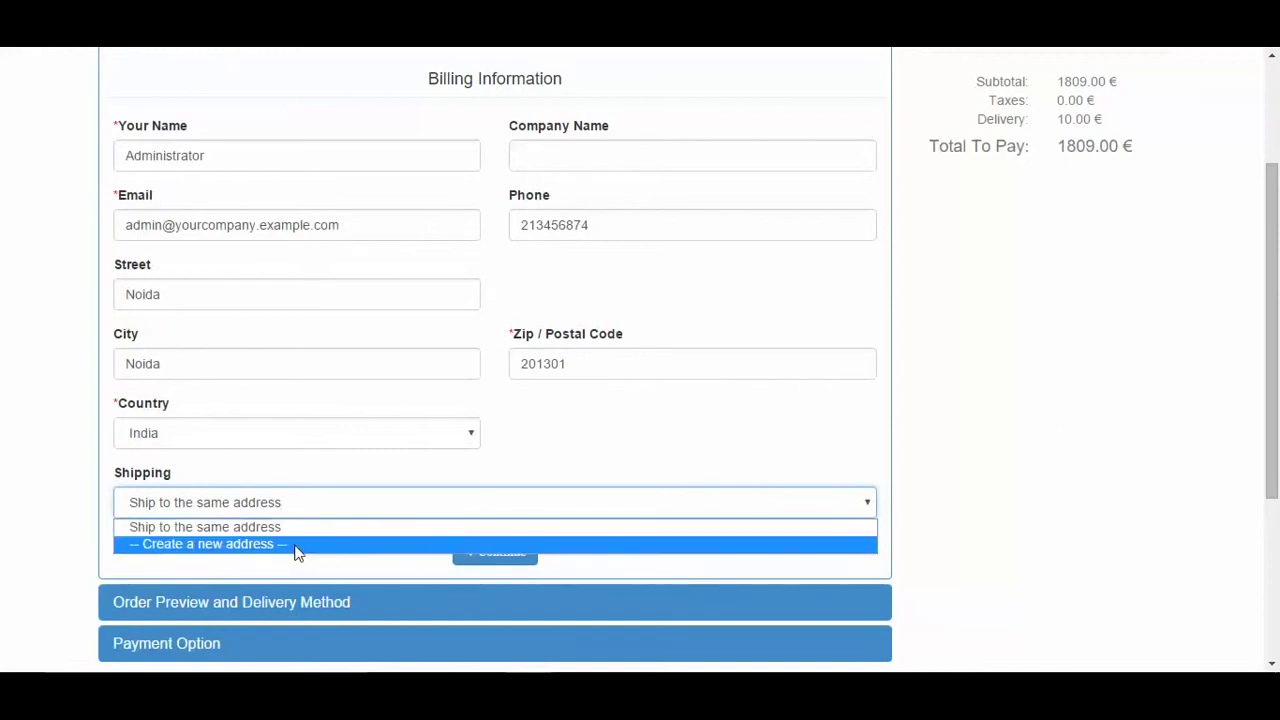
{"action": "left_click", "coordinate": [296, 553]}
{"action": "scroll", "coordinate": [300, 551], "scroll_direction": "down", "scroll_amount": 1}
{"action": "scroll", "coordinate": [328, 551], "scroll_direction": "down", "scroll_amount": 2}
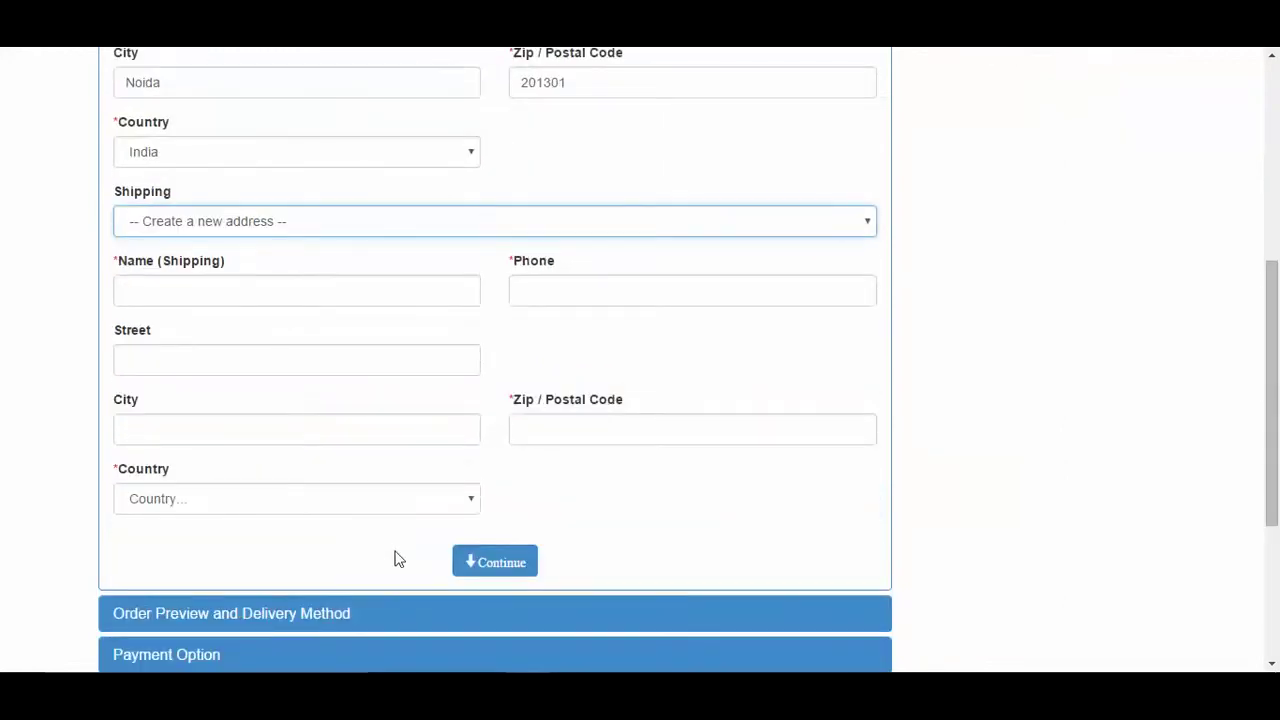
{"action": "left_click", "coordinate": [596, 221]}
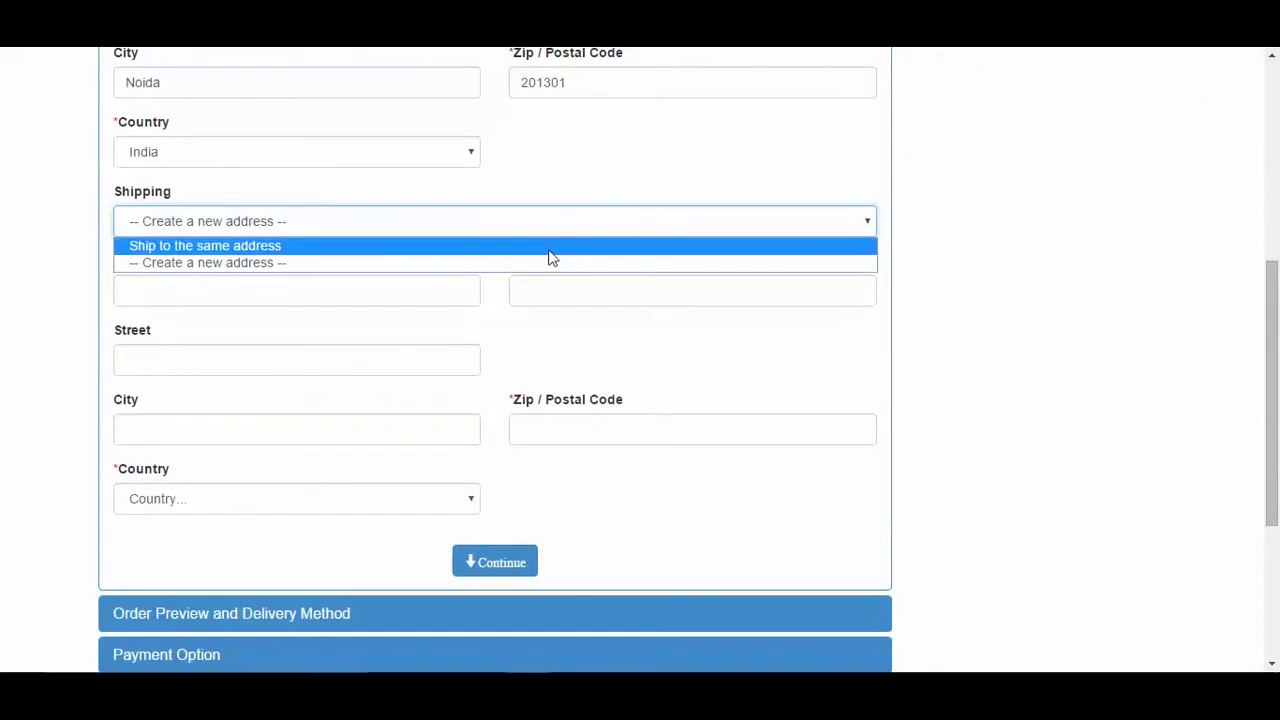
{"action": "left_click", "coordinate": [551, 246]}
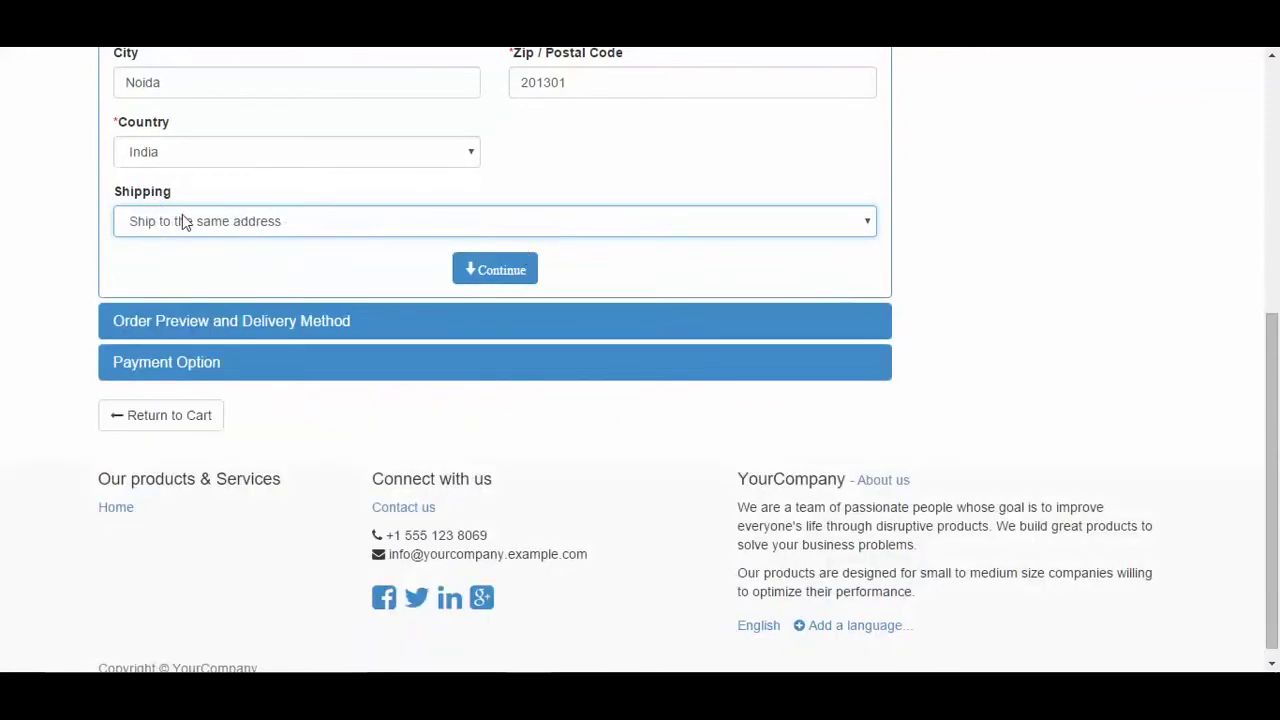
{"action": "left_click", "coordinate": [500, 272]}
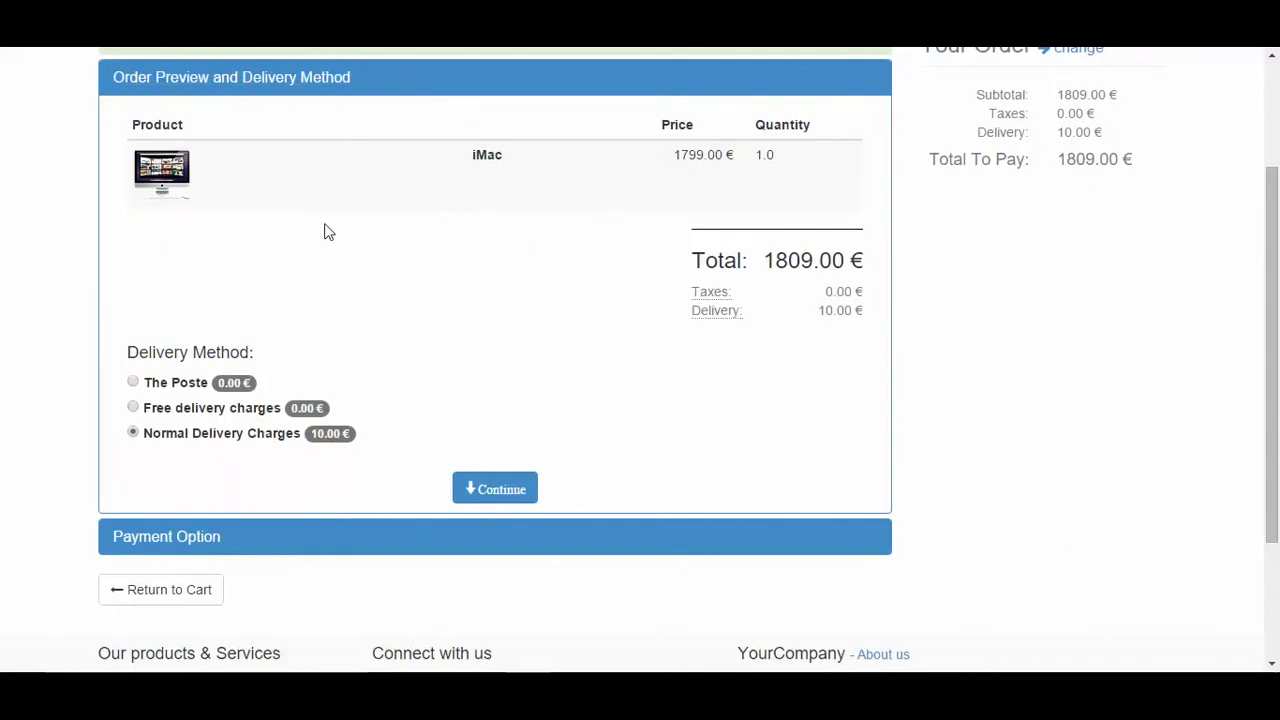
Choose Free delivery, lowering the total to 1799.00 €, and continue to payment
{"action": "left_click", "coordinate": [134, 409]}
{"action": "left_click", "coordinate": [527, 492]}
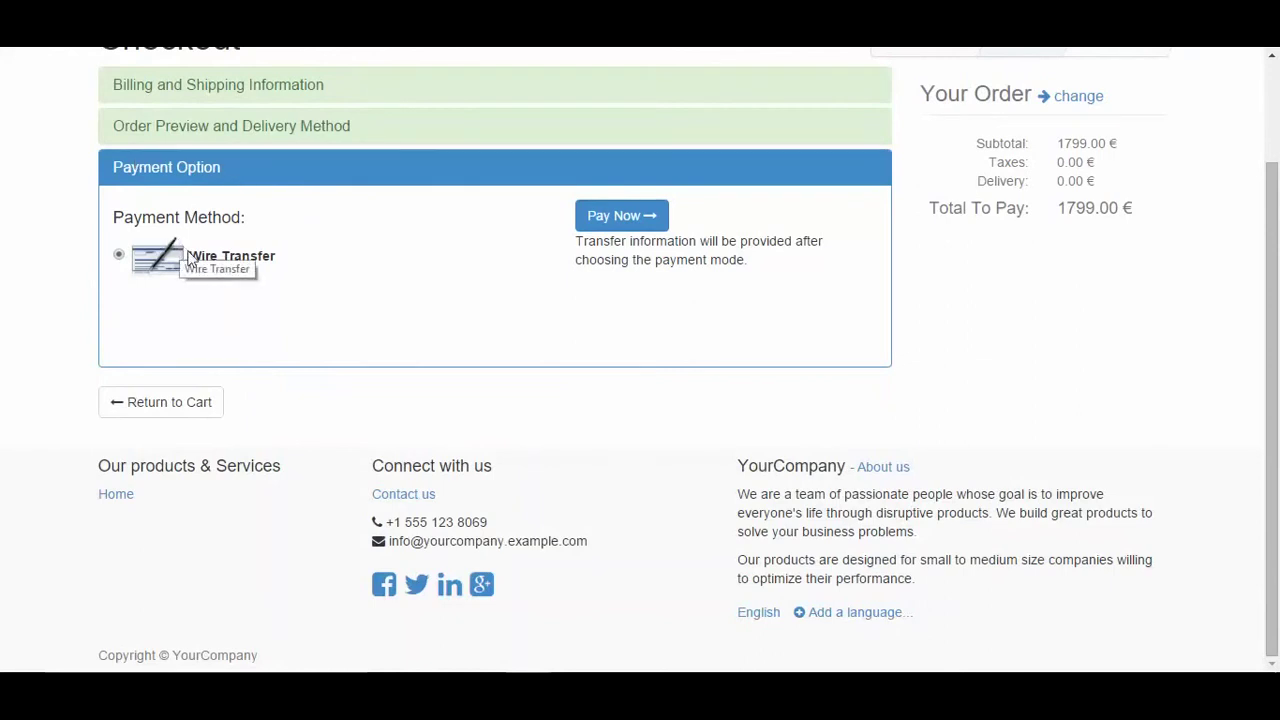
Pay by Wire Transfer with Pay Now, confirming order SO019
{"action": "left_click", "coordinate": [636, 226]}
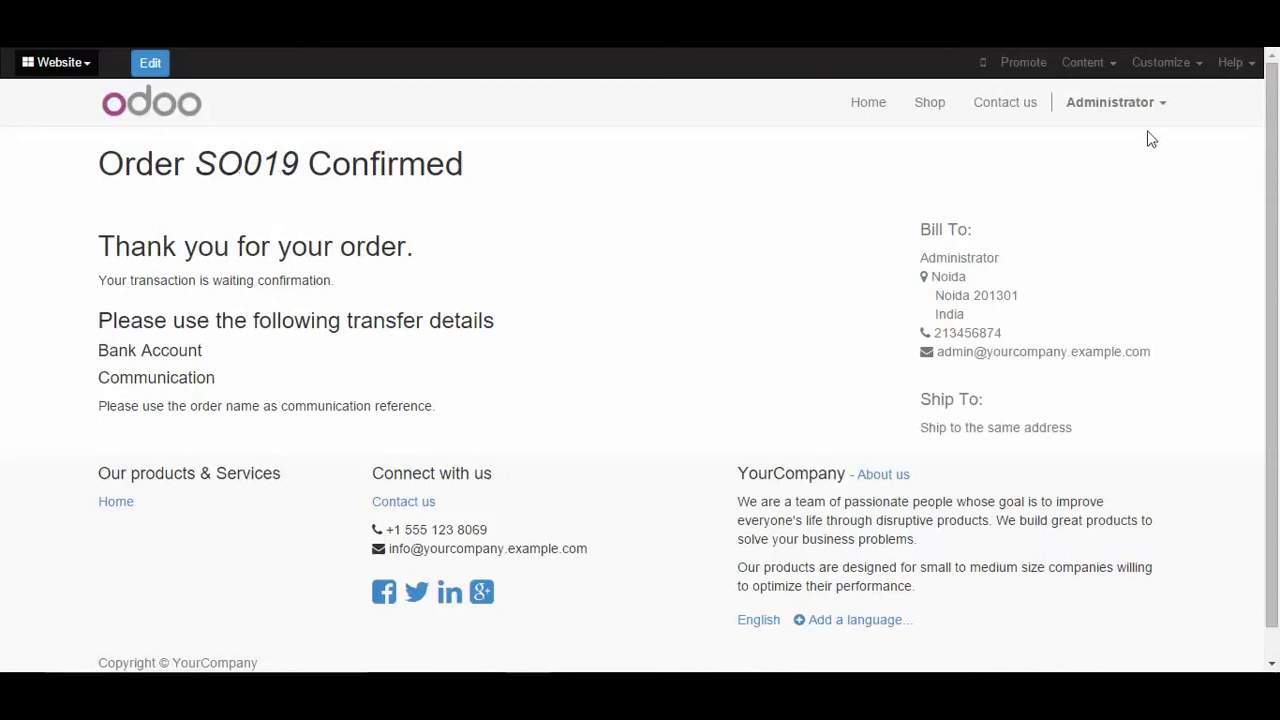
Log out of the Administrator account from the top-bar menu
{"action": "left_click", "coordinate": [1128, 100]}
{"action": "left_click", "coordinate": [1097, 189]}
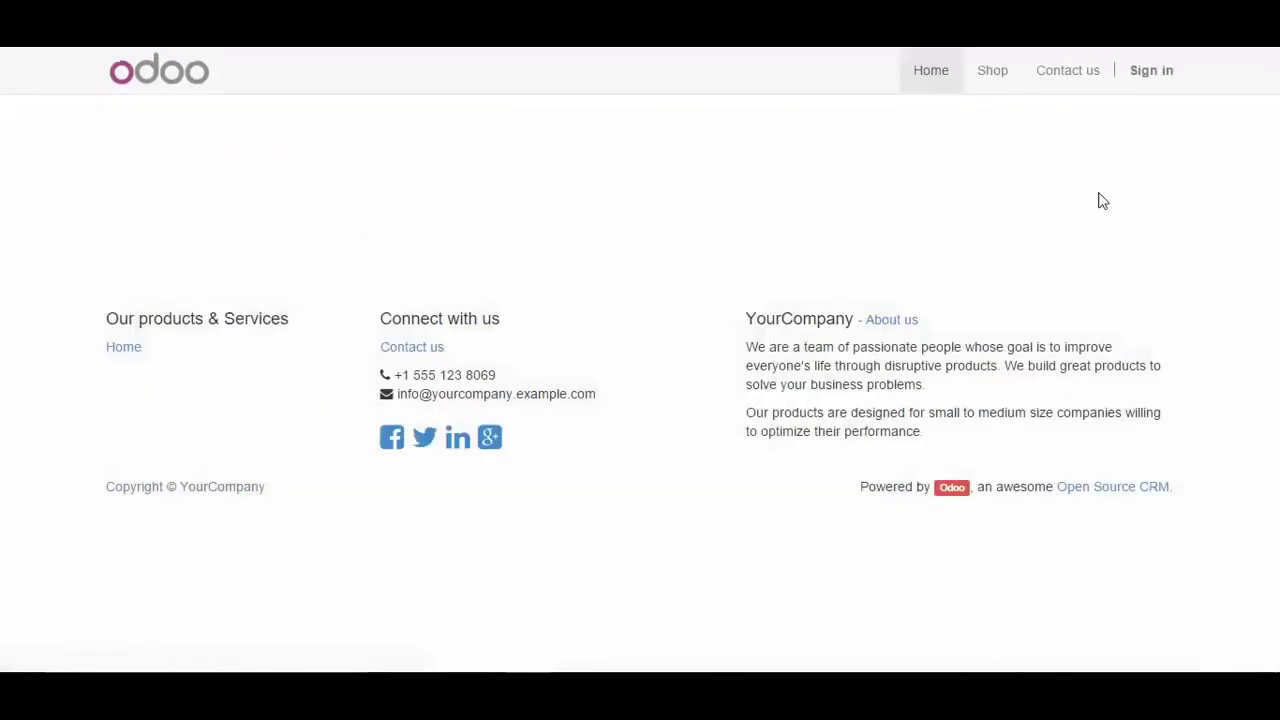